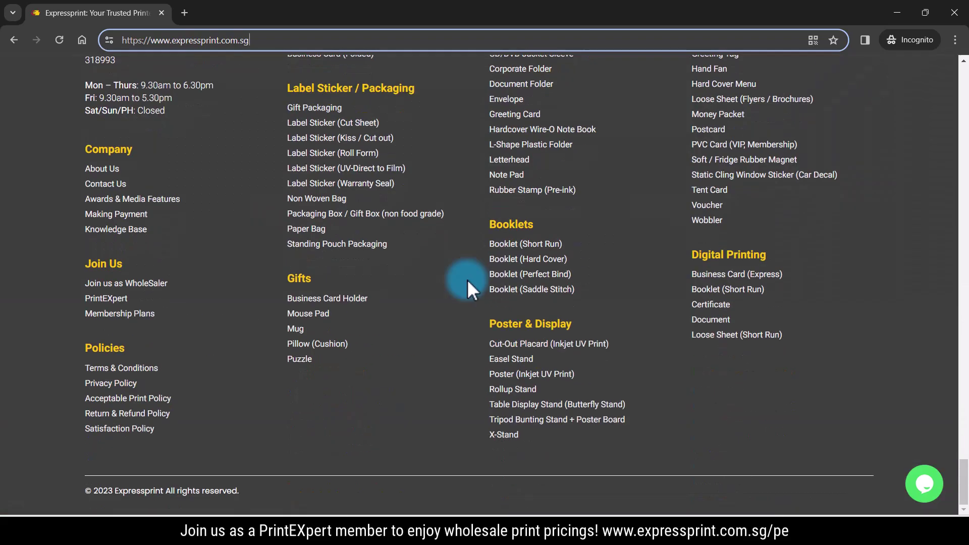
Open Membership Plans from the Join Us links in the site footer
left_click(99, 314)
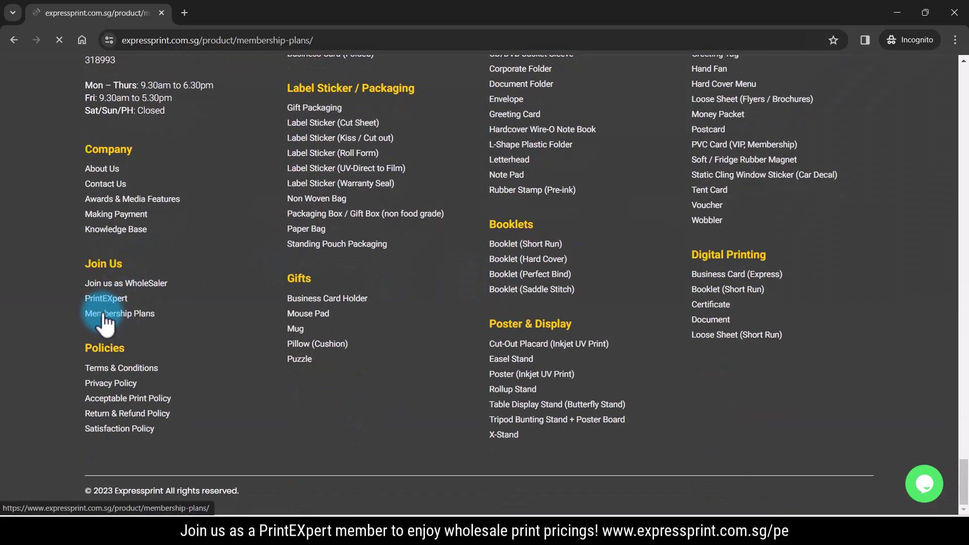
Choose Trial ($0.00 / month) in the Price Calculator's Membership dropdown
scroll(717, 314, "down", 15)
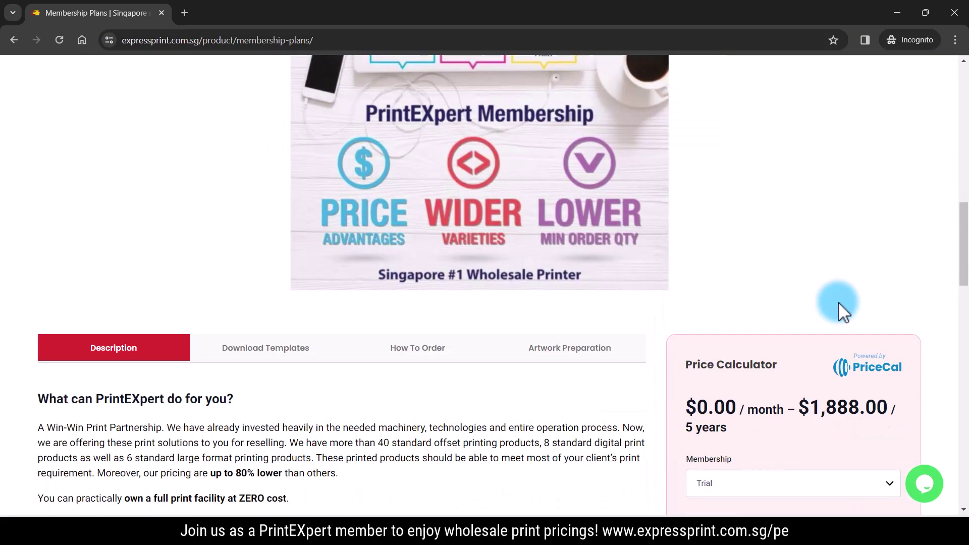
scroll(838, 301, "down", 3)
left_click(789, 291)
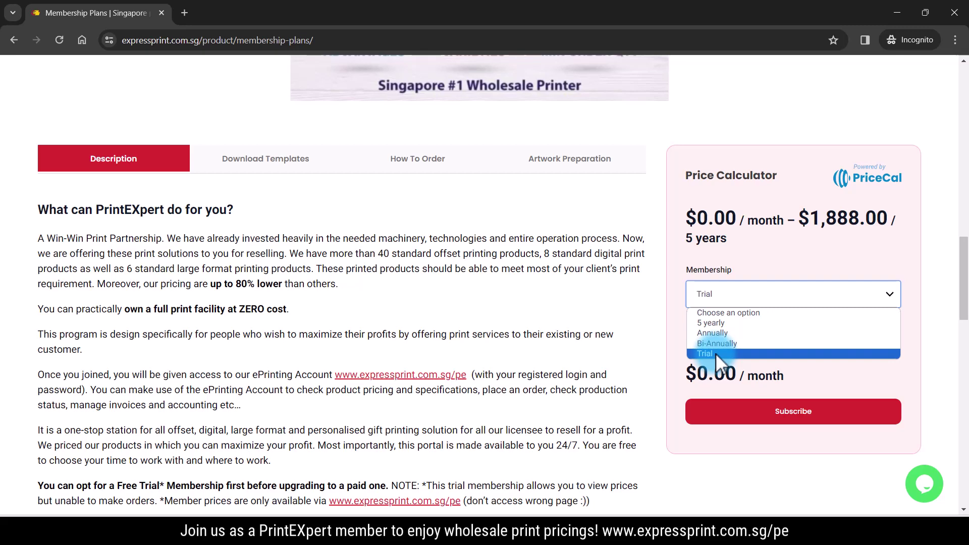
left_click(631, 298)
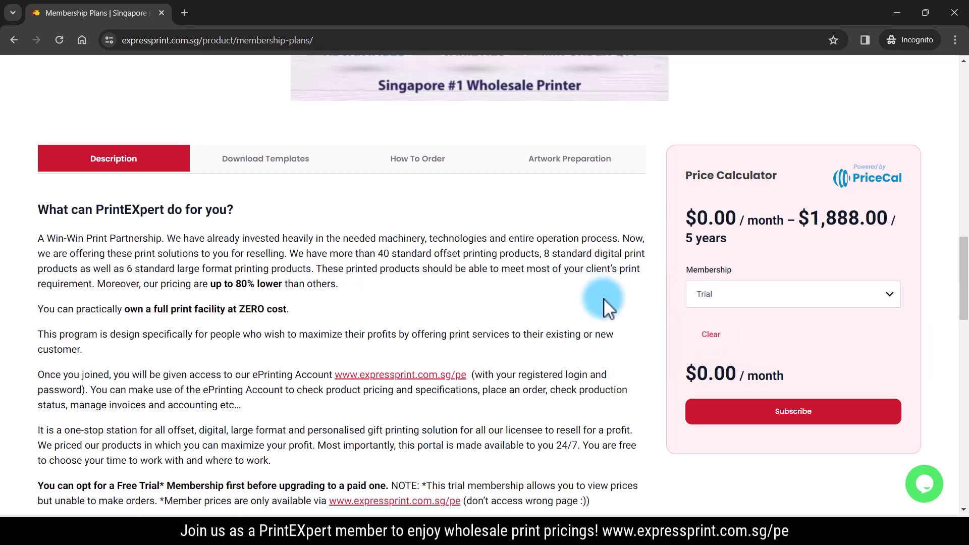
scroll(604, 299, "up", 15)
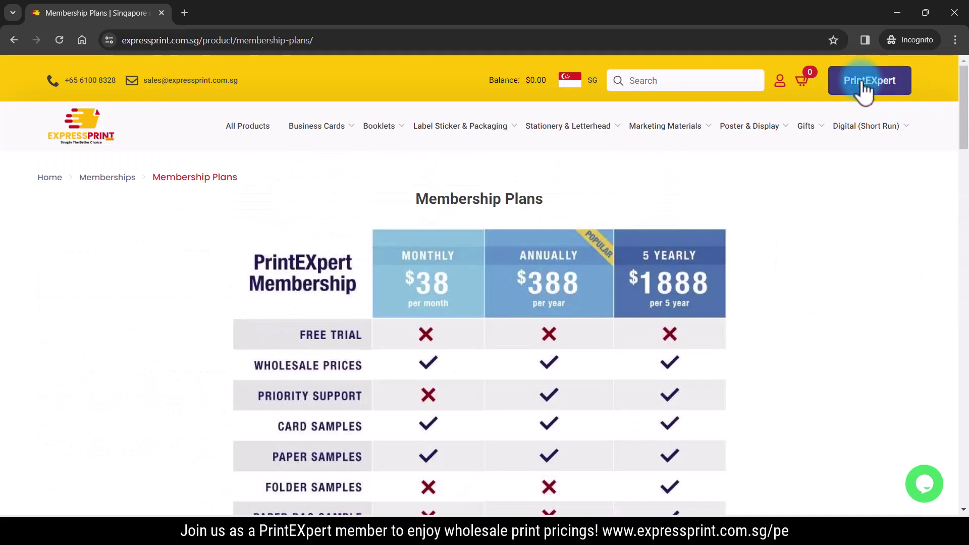
Go to the PrintEXpert shop page and look through its navigation menus
left_click(871, 89)
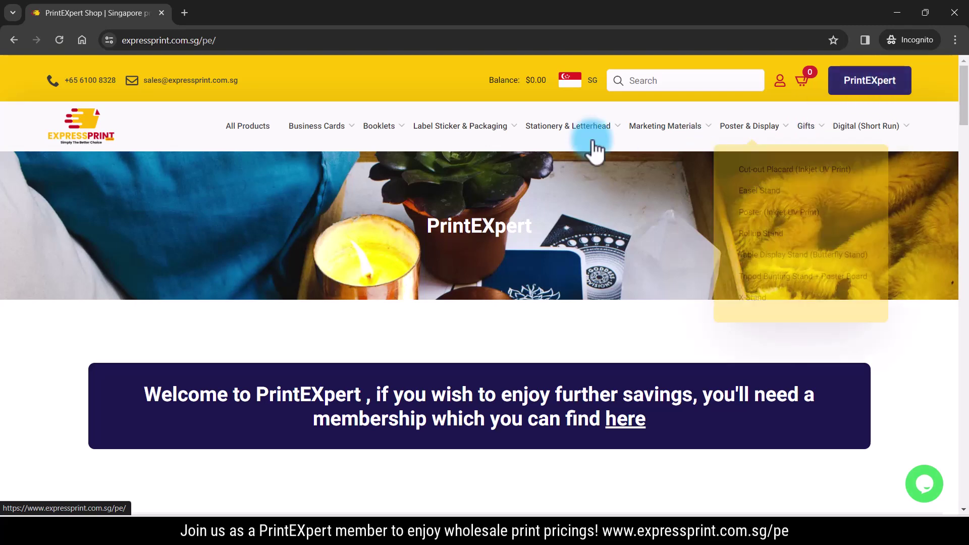
mouse_move(410, 146)
mouse_move(599, 149)
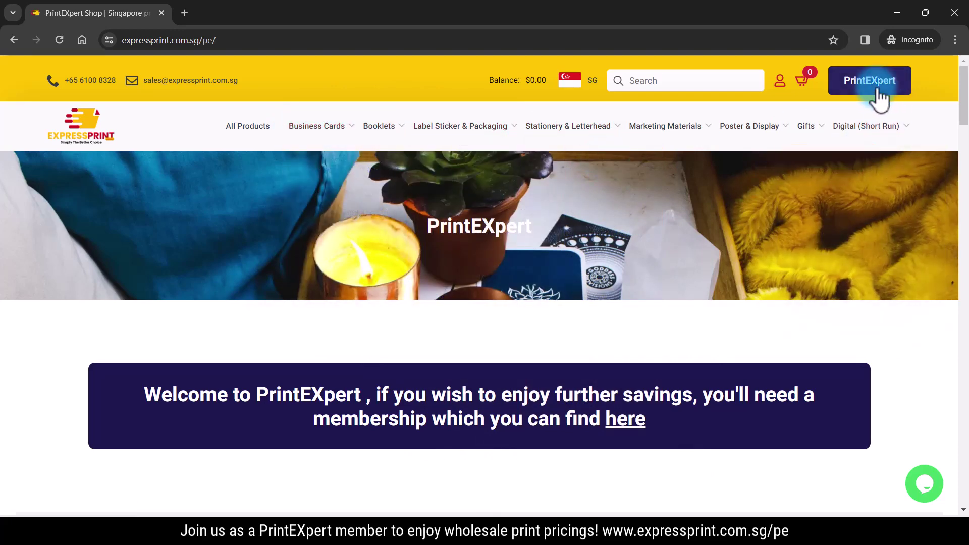
mouse_move(880, 127)
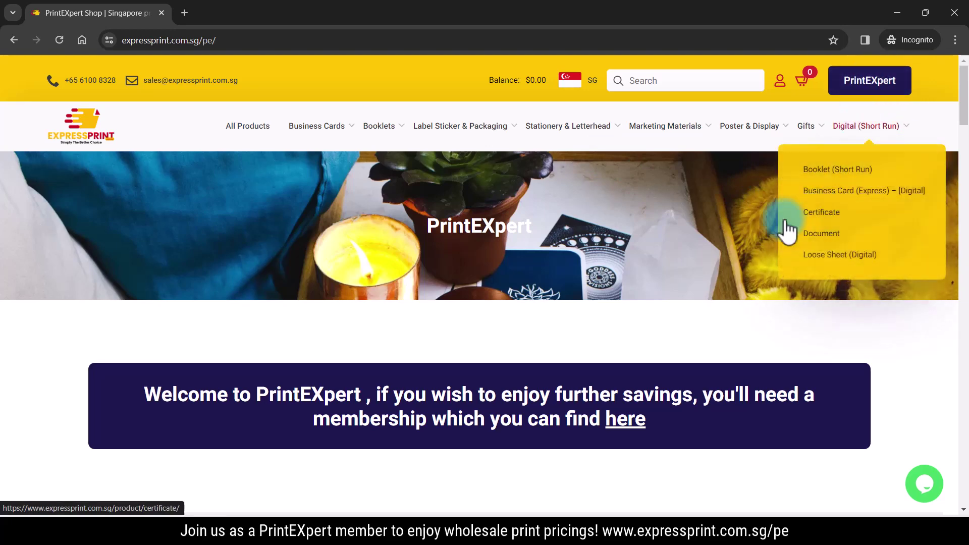
Select the shop's web address, then scroll to Business Cards and pick PE – Business Card (Standard)
left_click(156, 40)
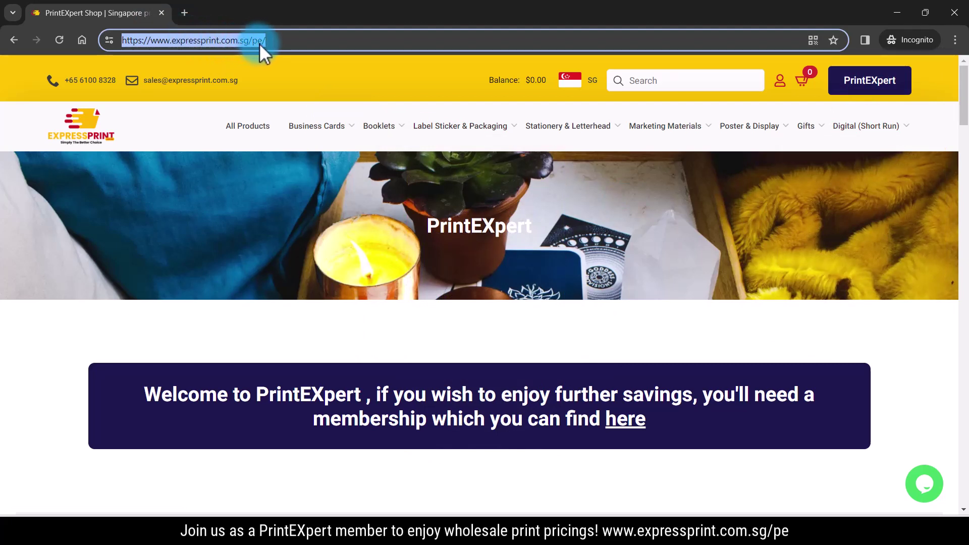
left_click(908, 339)
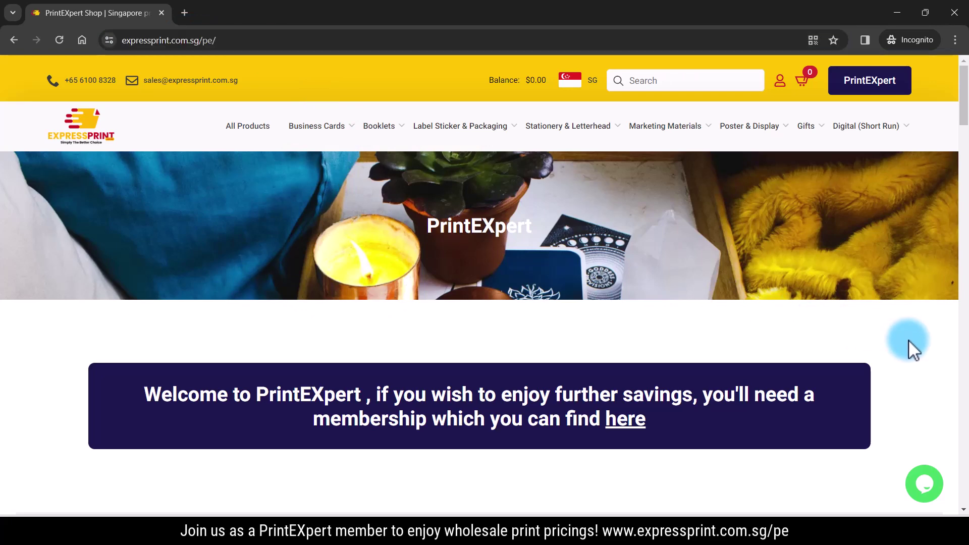
scroll(686, 340, "down", 5)
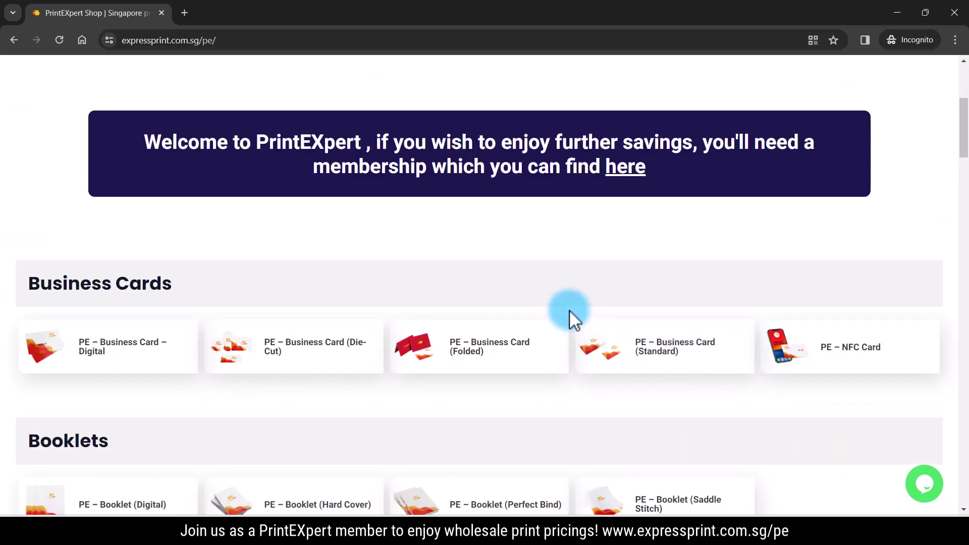
left_click(677, 362)
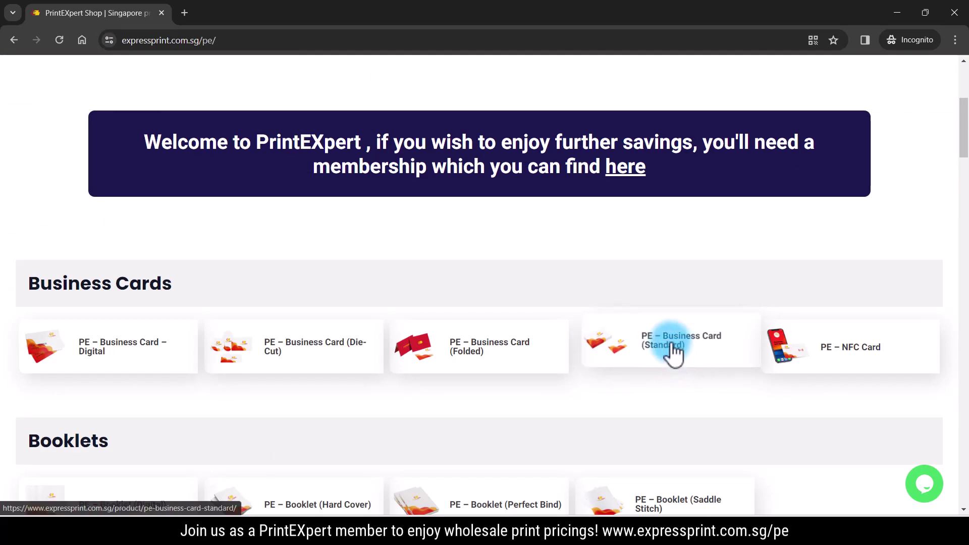
Scroll to the members-only pricing notice and follow its login 'here' link
scroll(737, 297, "down", 6)
scroll(740, 298, "down", 5)
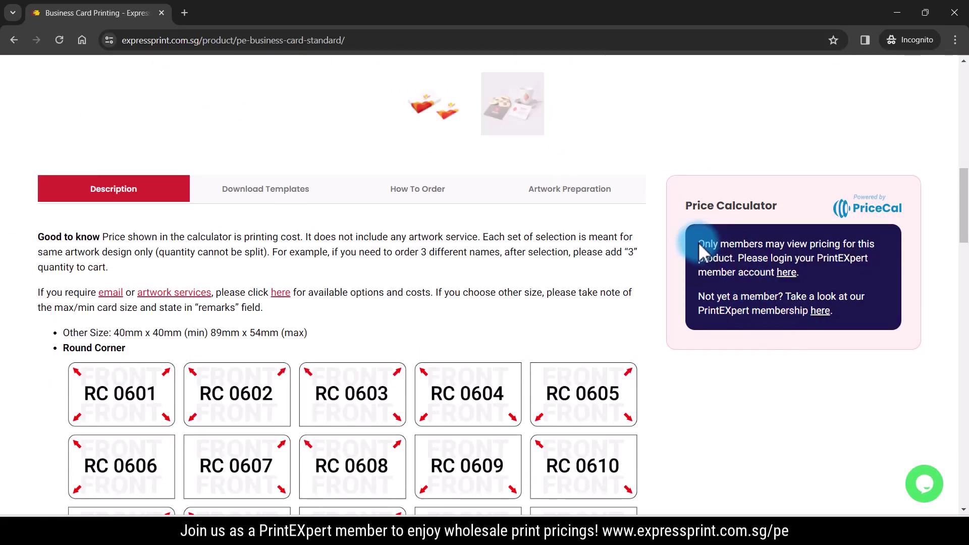
left_click_drag(699, 244, 856, 285)
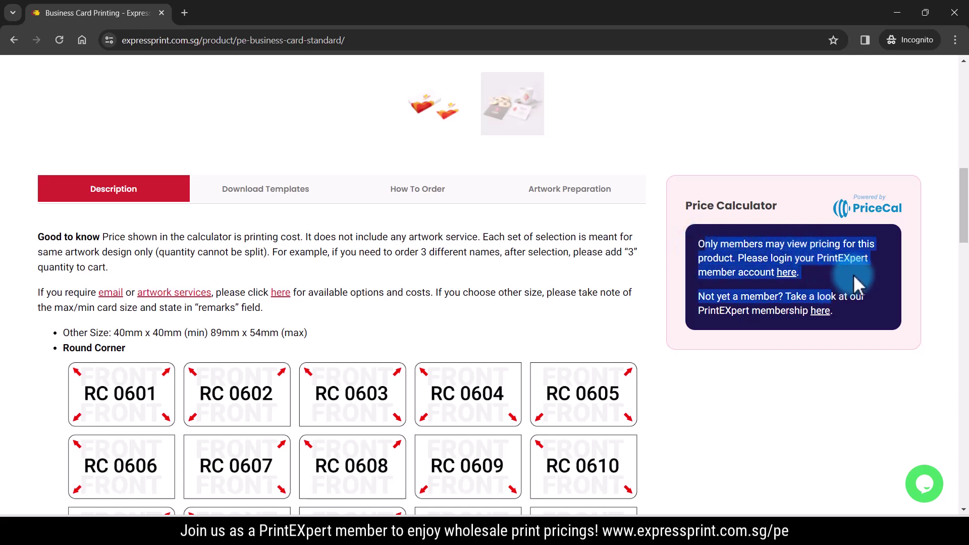
left_click(854, 277)
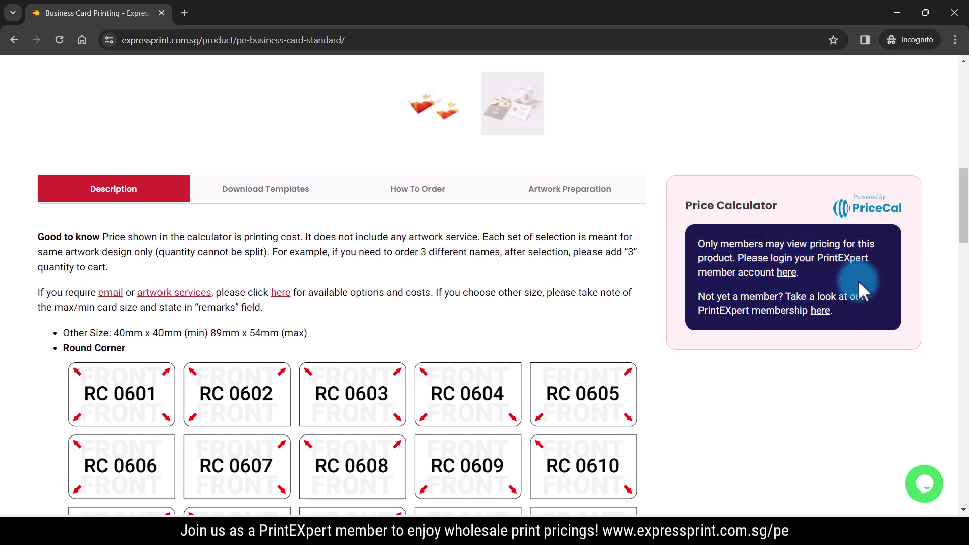
left_click(785, 273)
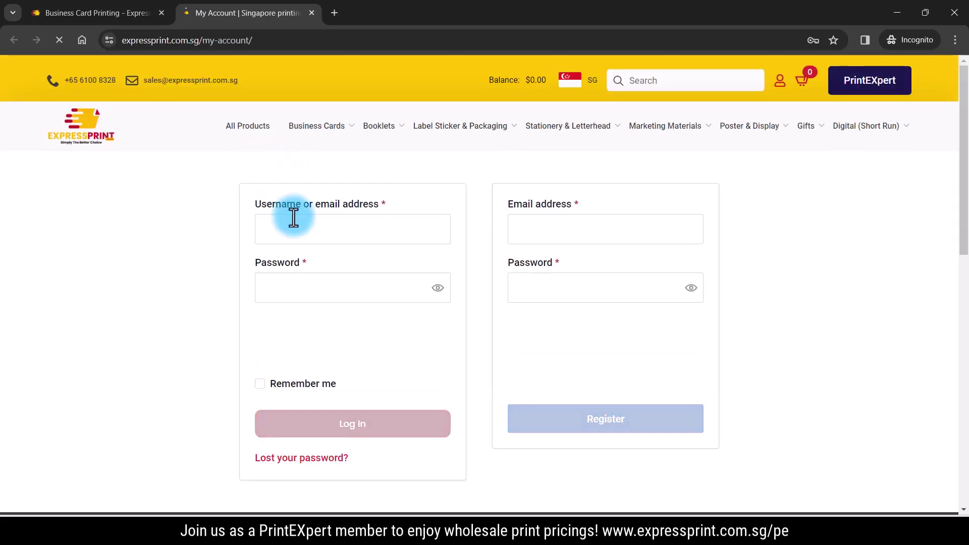
Enter the account username and paste the saved password
left_click(295, 224)
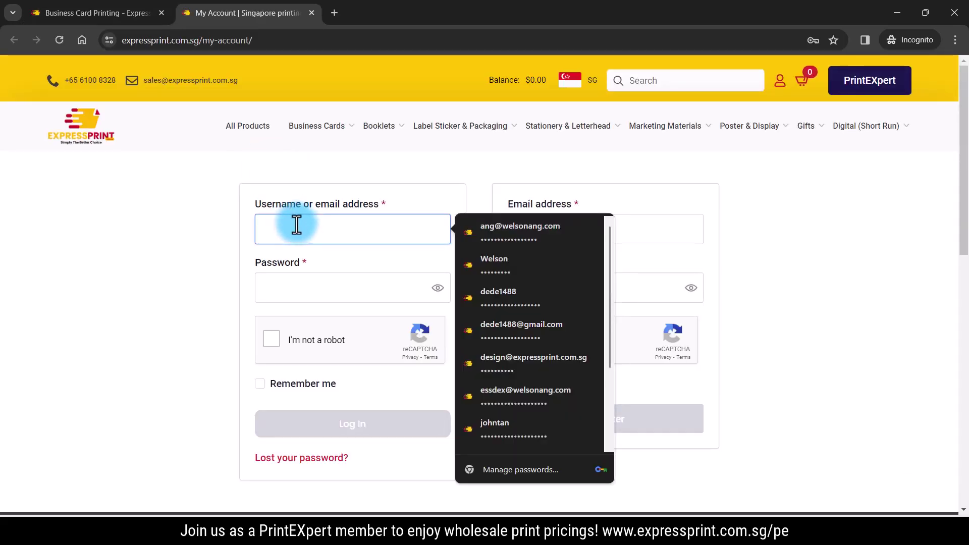
left_click(266, 283)
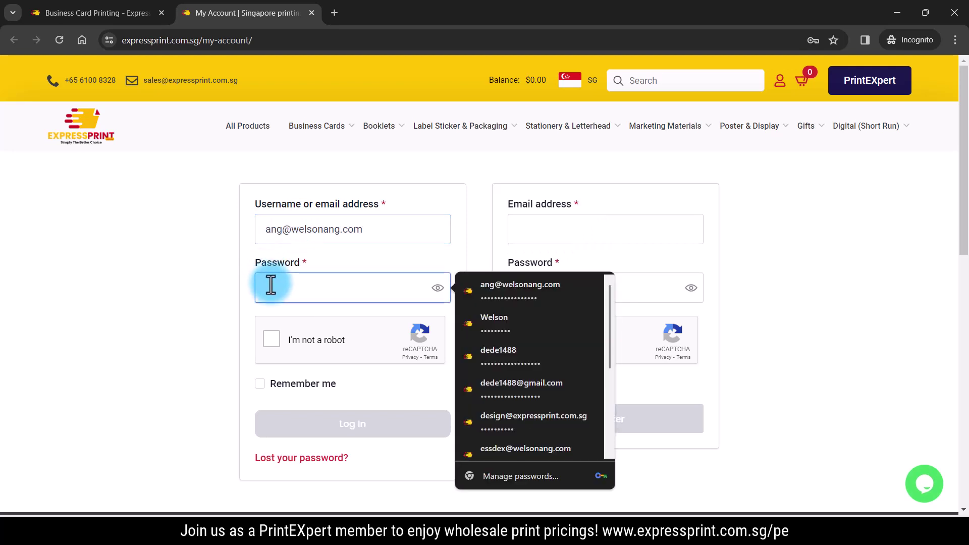
key("ctrl+v")
Pass the fire-hydrant reCAPTCHA, log in, and return to the PrintEXpert shop
left_click(272, 338)
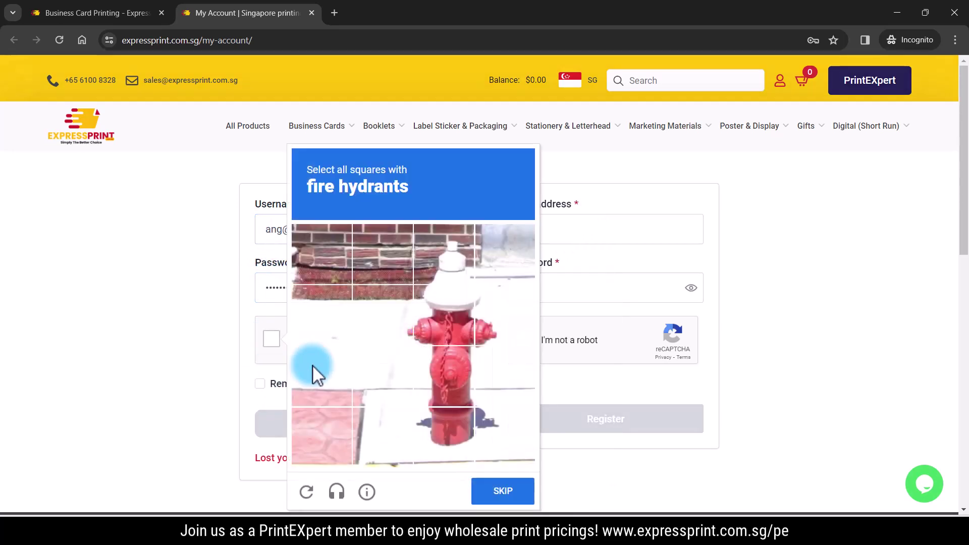
left_click(423, 331)
left_click(444, 374)
left_click(440, 410)
left_click(396, 341)
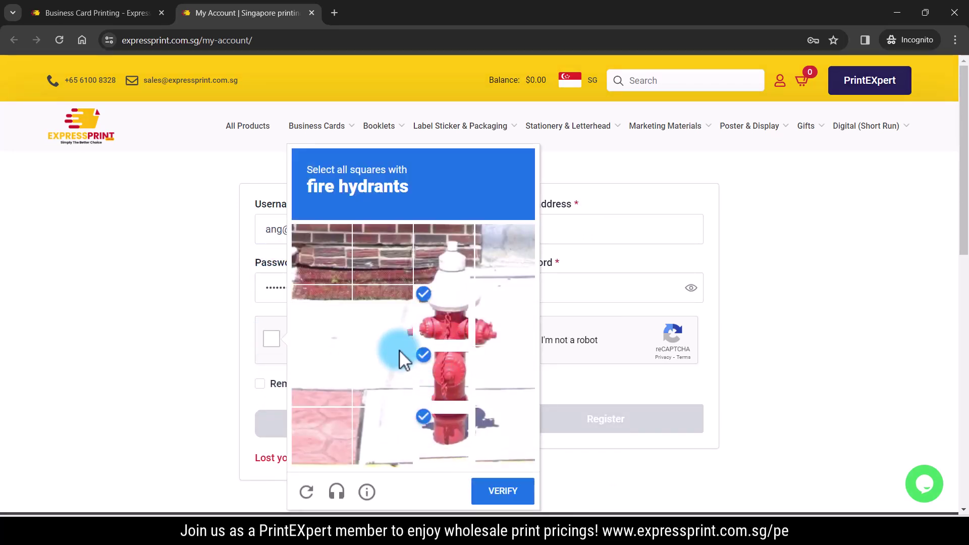
left_click(512, 329)
left_click(502, 492)
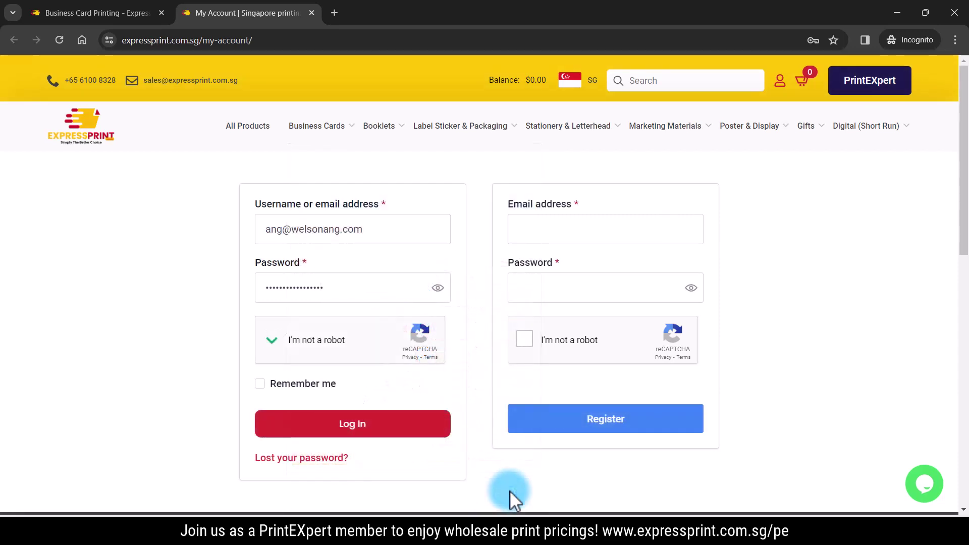
left_click(374, 437)
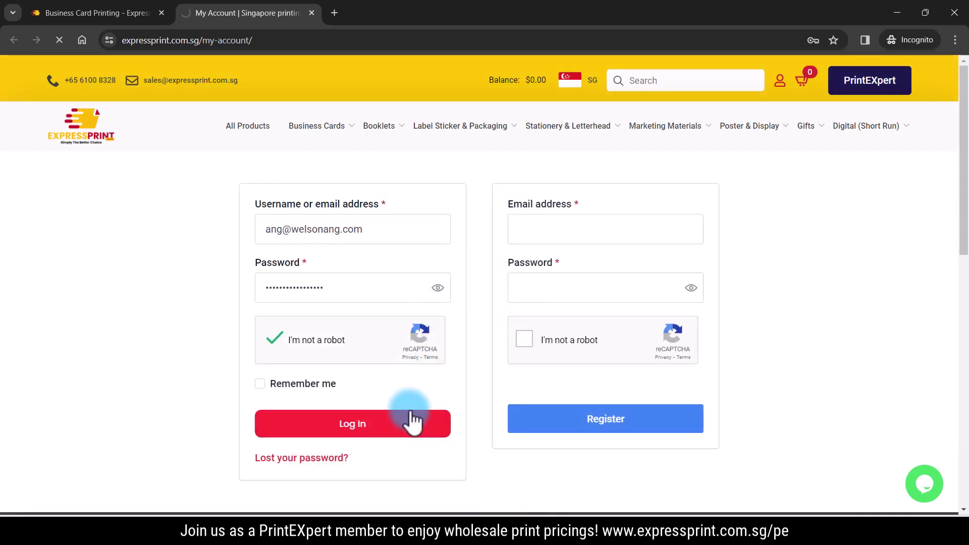
left_click(869, 90)
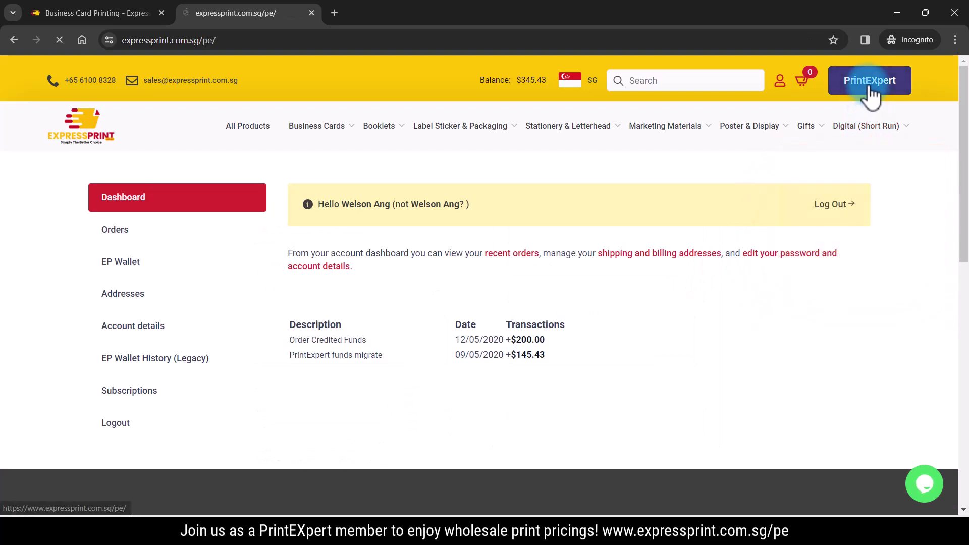
Reopen PE – Business Card (Standard) from Business Cards and scroll to its unlocked Price Calculator
scroll(476, 319, "down", 3)
scroll(613, 336, "down", 3)
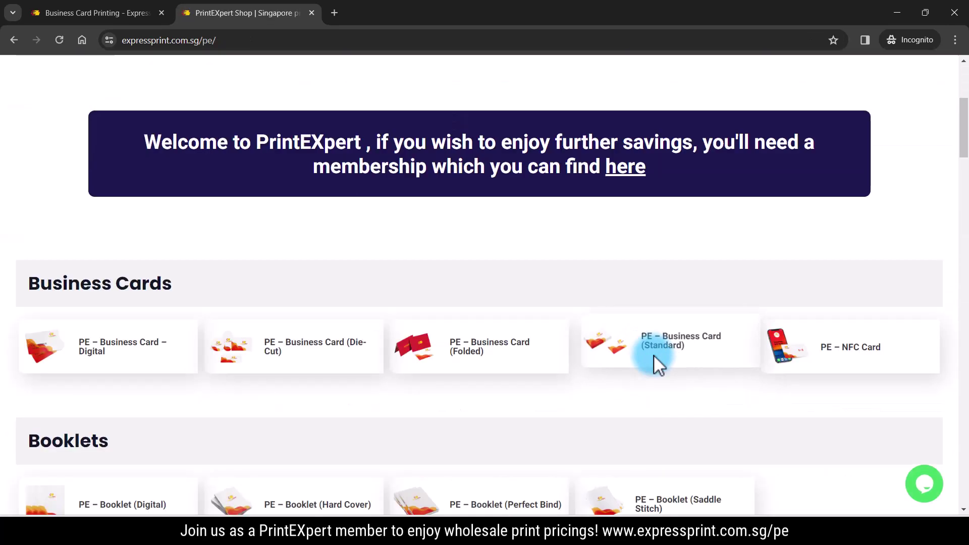
left_click(658, 353)
scroll(757, 353, "down", 10)
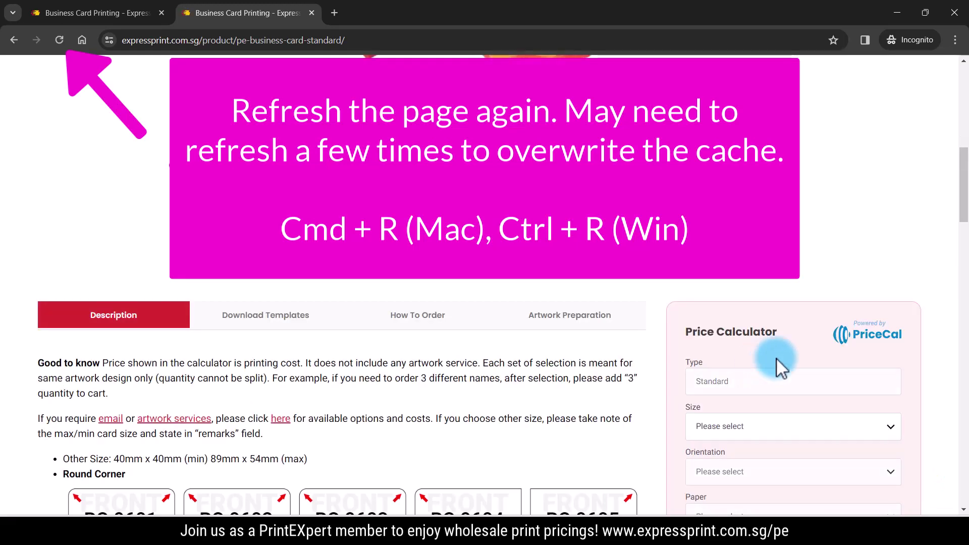
scroll(780, 293, "down", 3)
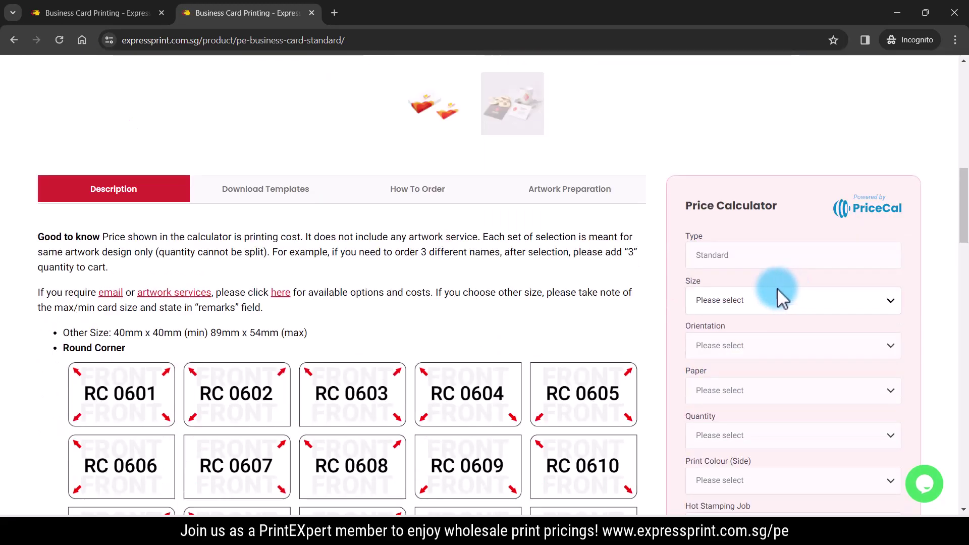
Set the card to 54mm x 89mm, Landscape, on Gloss Art Card 250gsm
left_click(780, 298)
left_click(732, 329)
left_click(723, 349)
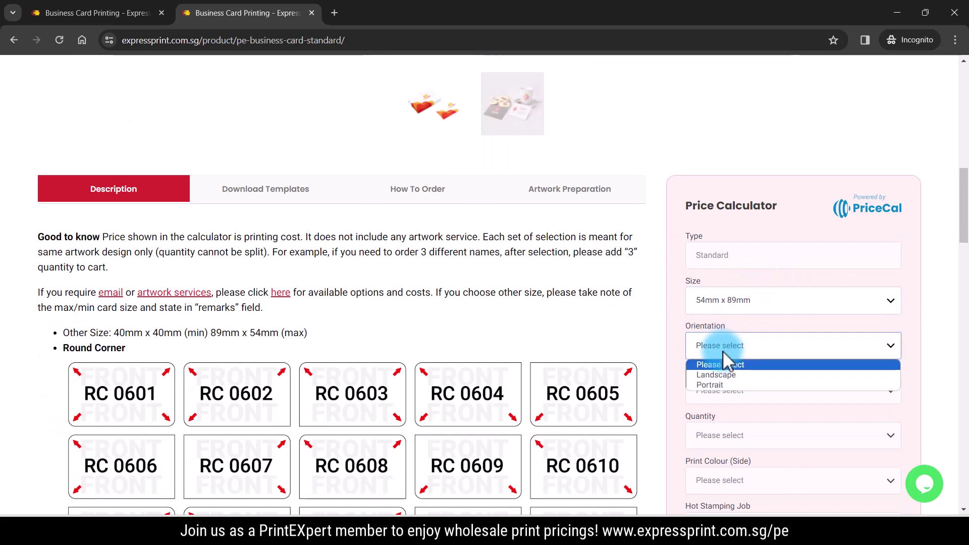
left_click(722, 376)
left_click(720, 391)
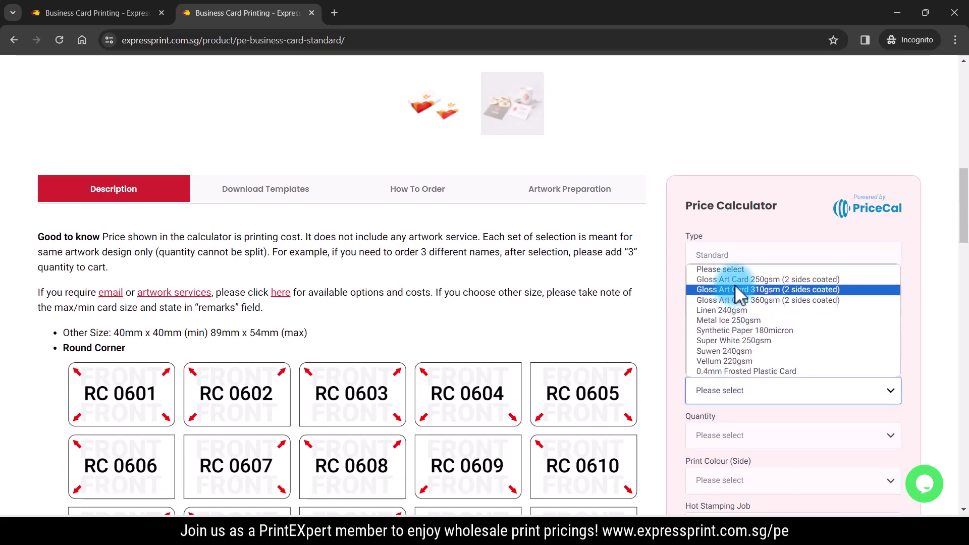
left_click(735, 286)
Choose 1000 cards, 4C (Front) printing and Gloss Waterbase Varnish on both sides
left_click(719, 435)
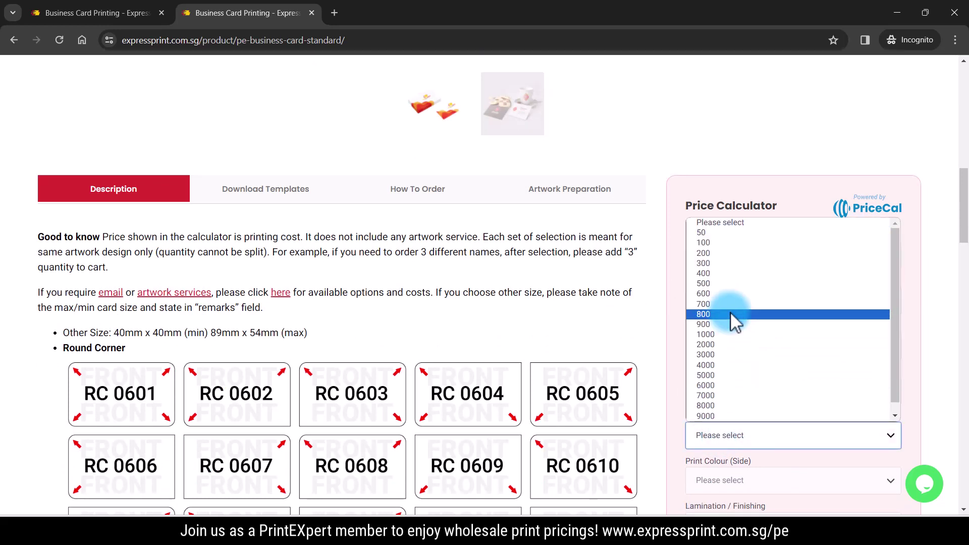
left_click(722, 334)
left_click(719, 483)
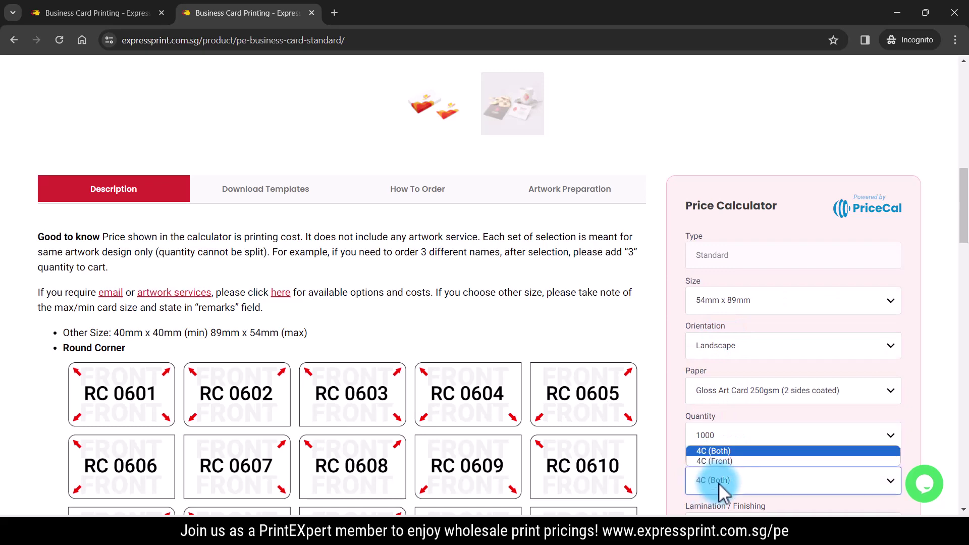
left_click(746, 460)
scroll(676, 399, "down", 4)
left_click(745, 335)
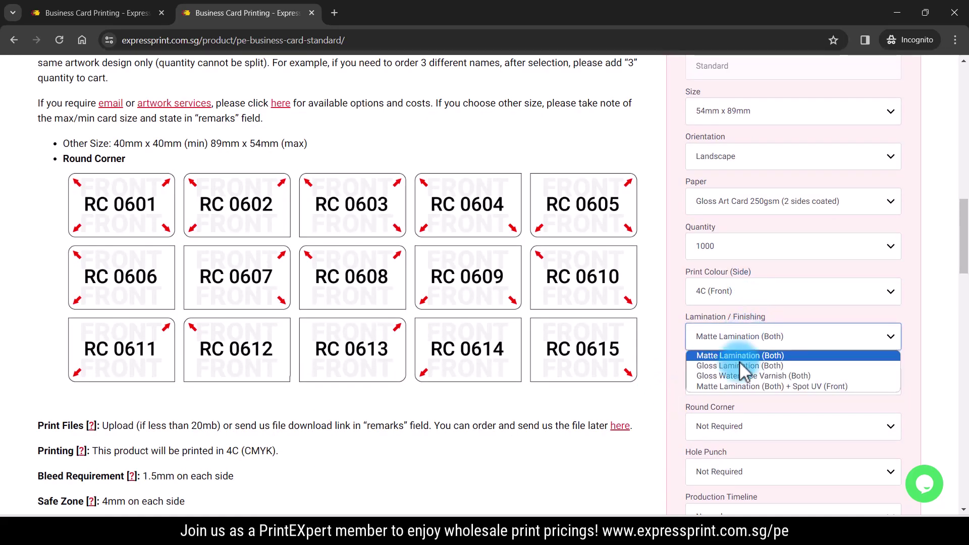
left_click(740, 376)
scroll(755, 416, "down", 7)
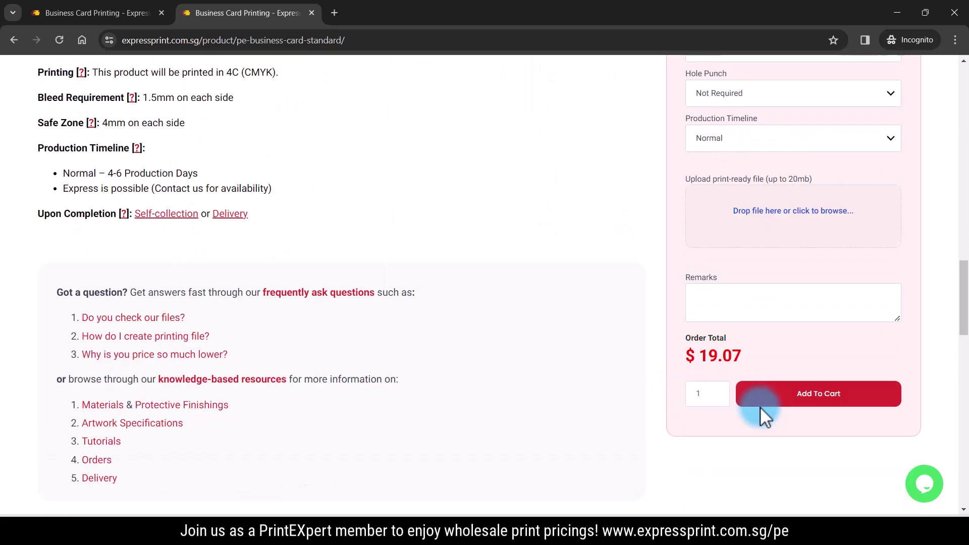
scroll(760, 407, "up", 9)
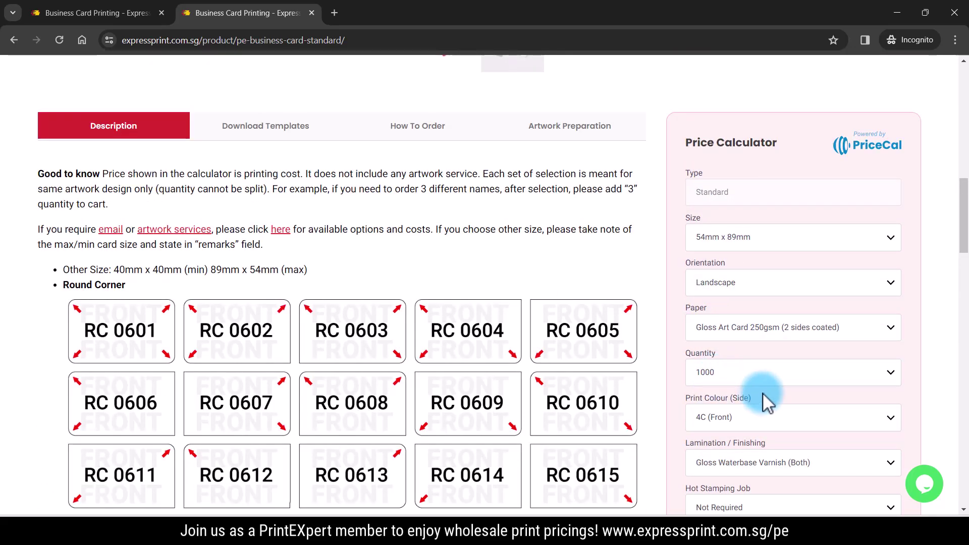
scroll(764, 394, "down", 9)
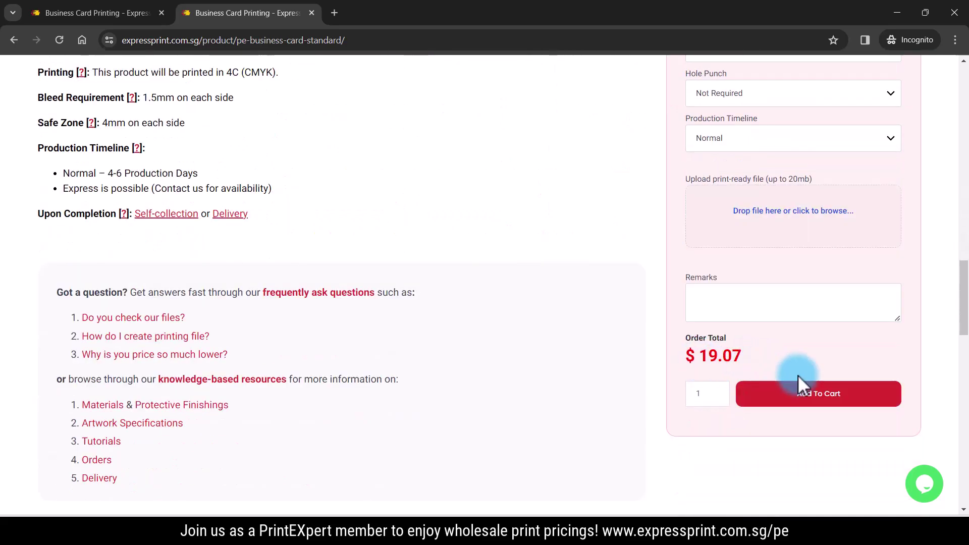
Add the $19.07 business card to the cart and proceed to checkout
left_click(814, 414)
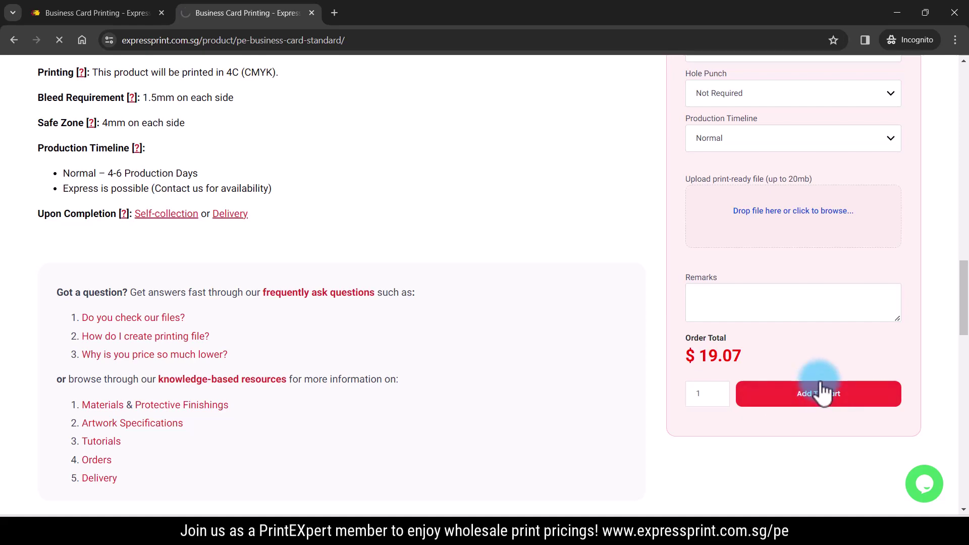
scroll(760, 350, "down", 3)
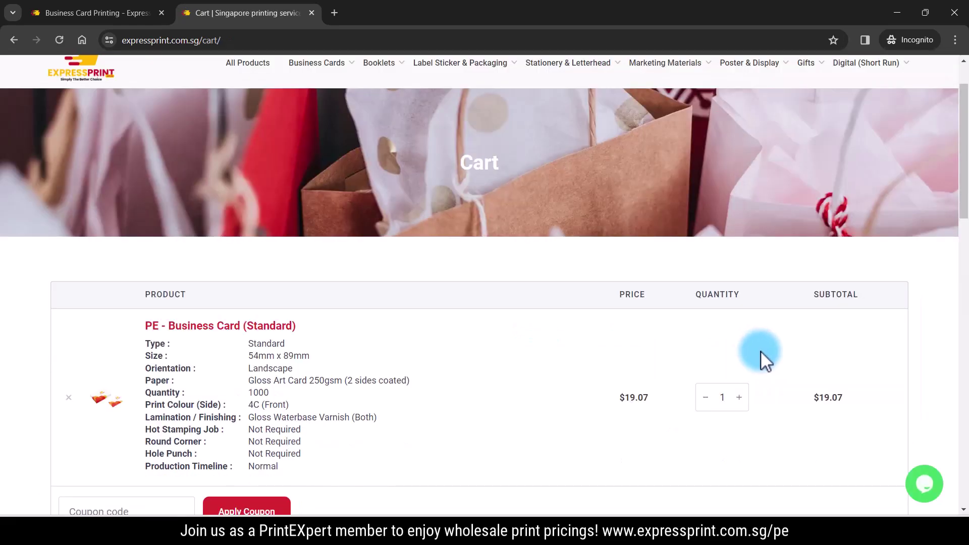
scroll(813, 354, "down", 9)
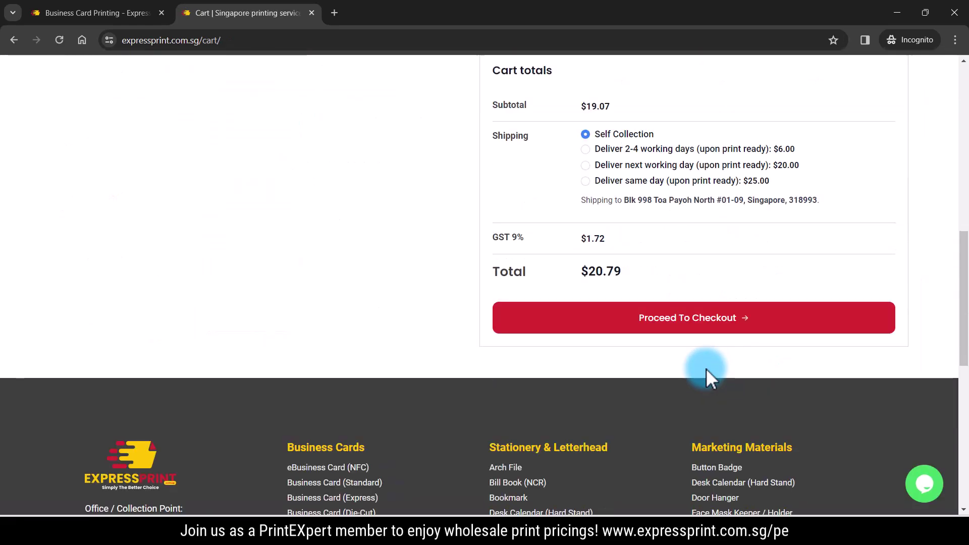
left_click(689, 334)
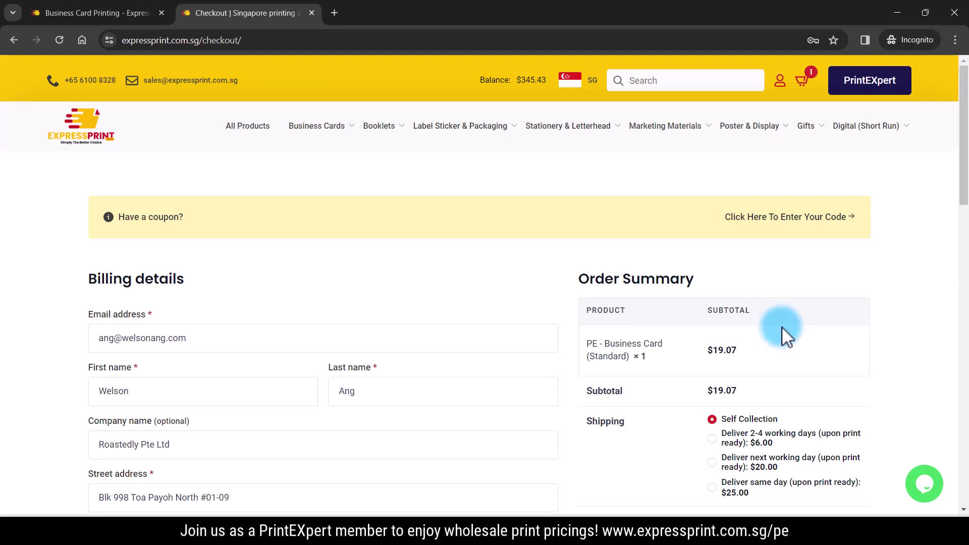
scroll(783, 327, "down", 7)
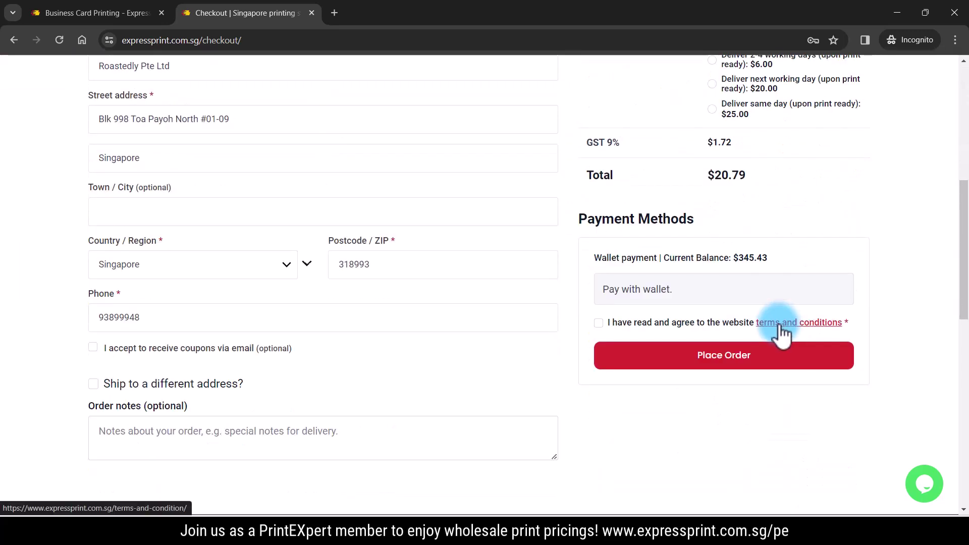
left_click_drag(577, 218, 725, 232)
left_click(789, 253)
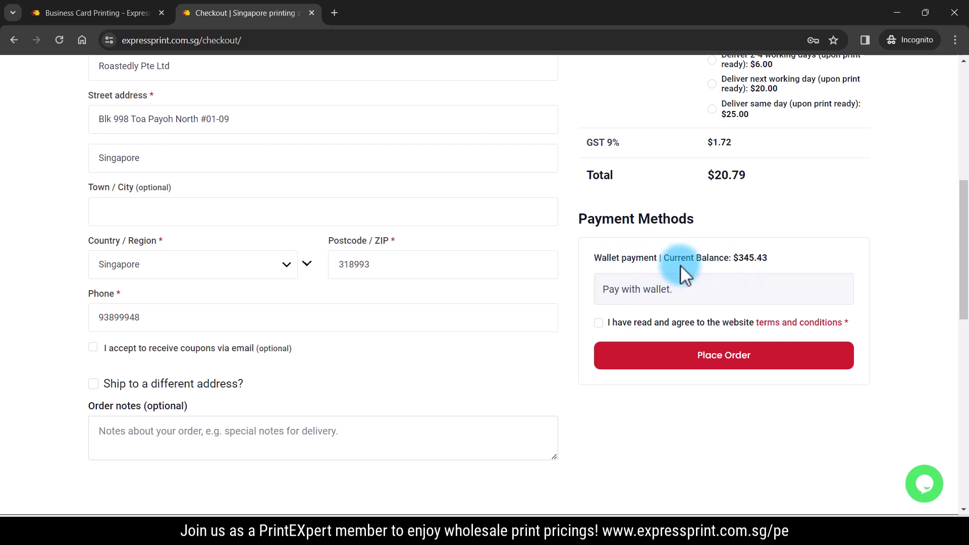
right_click(741, 260)
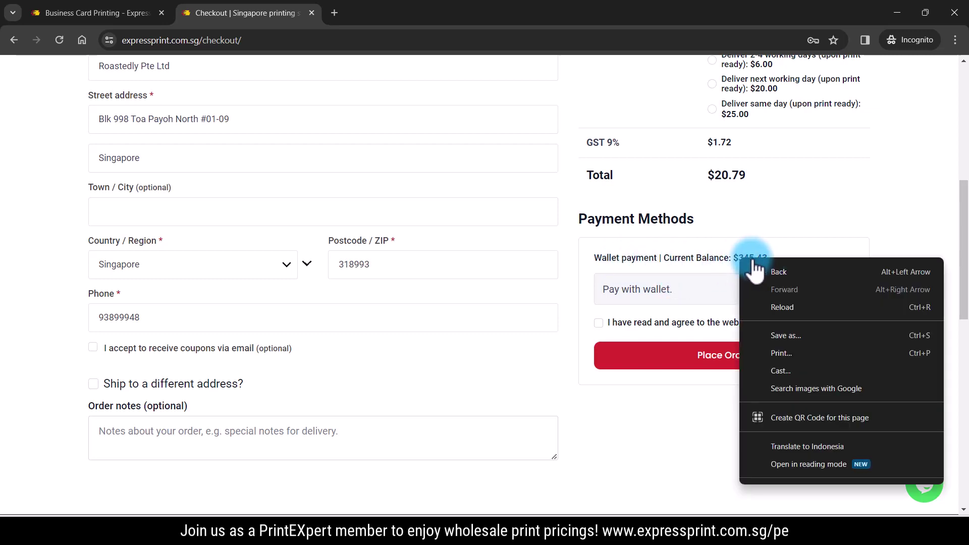
left_click(734, 269)
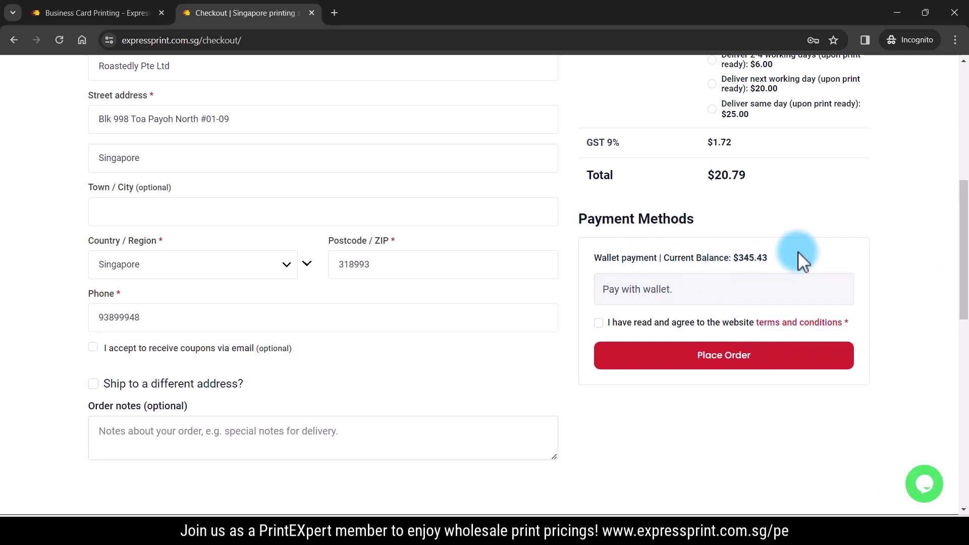
scroll(798, 259, "up", 7)
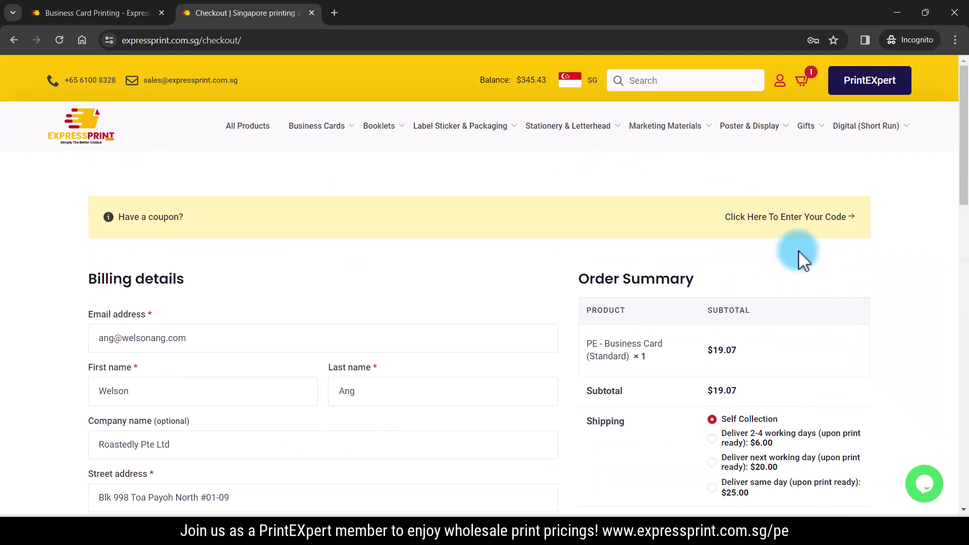
From the account pages, go to EP Wallet, choose Wallet topup and focus the amount field
left_click(780, 91)
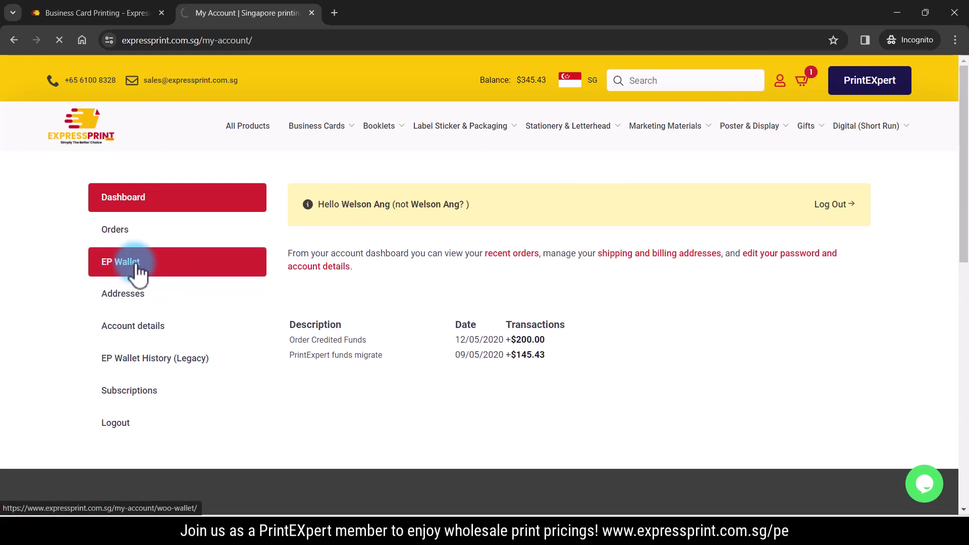
left_click(413, 267)
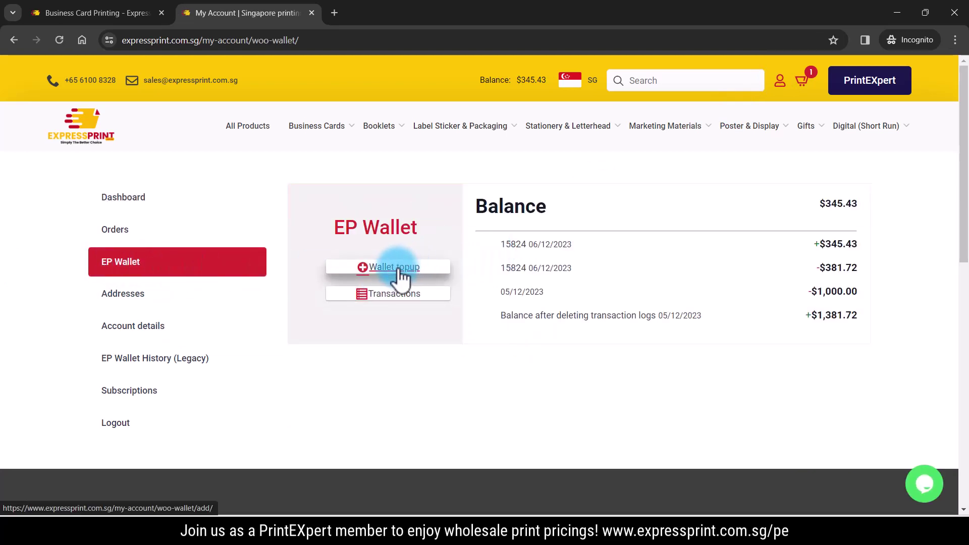
left_click(394, 269)
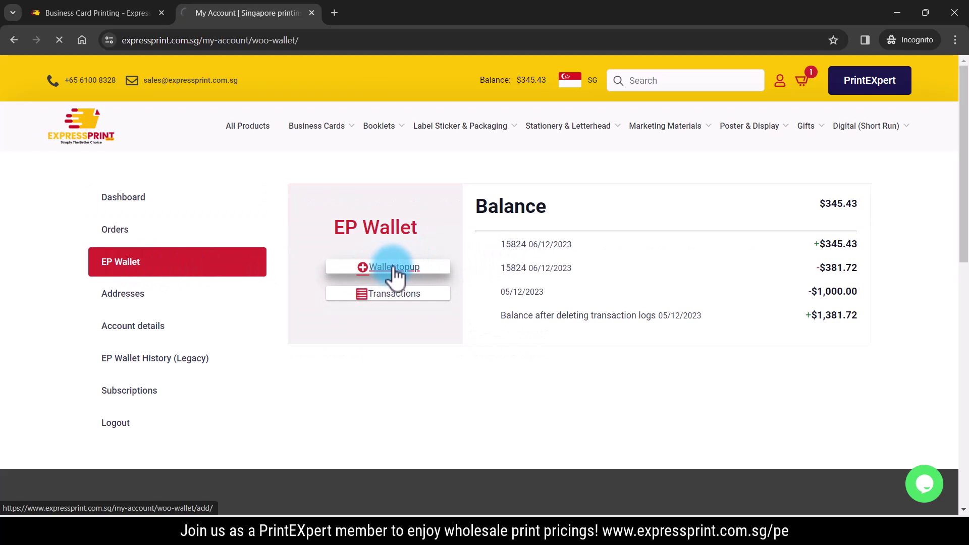
left_click(532, 254)
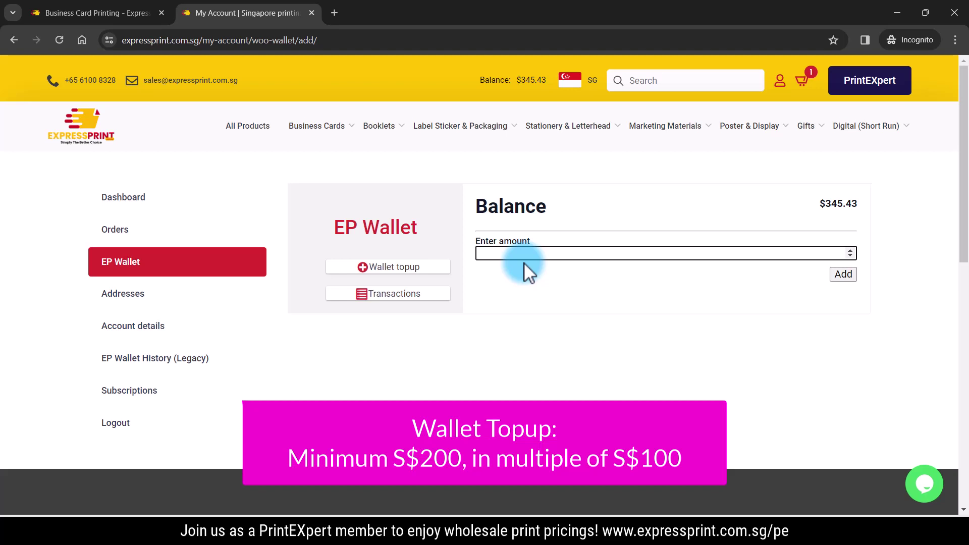
Try a 150 top-up, then replace it with 200 after the minimum warning and resubmit
type("150")
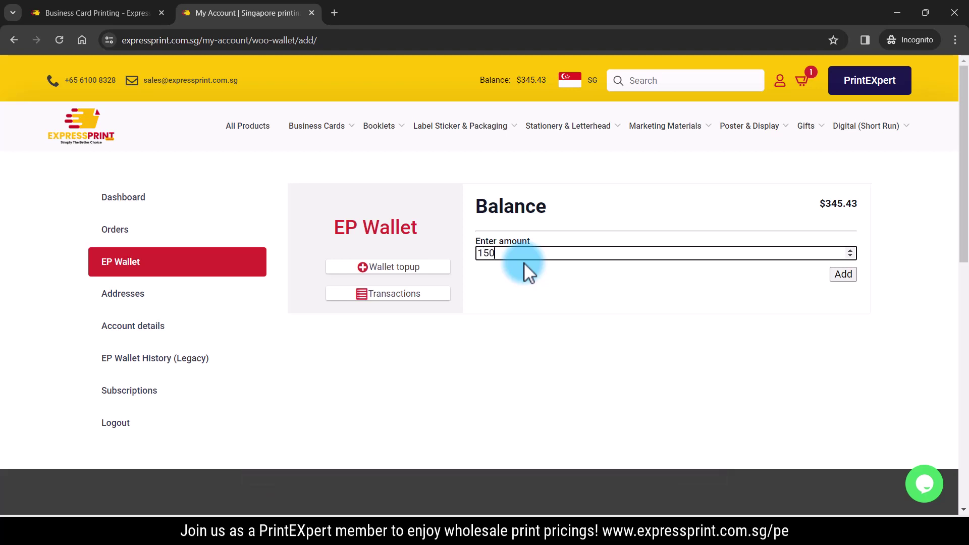
left_click(852, 275)
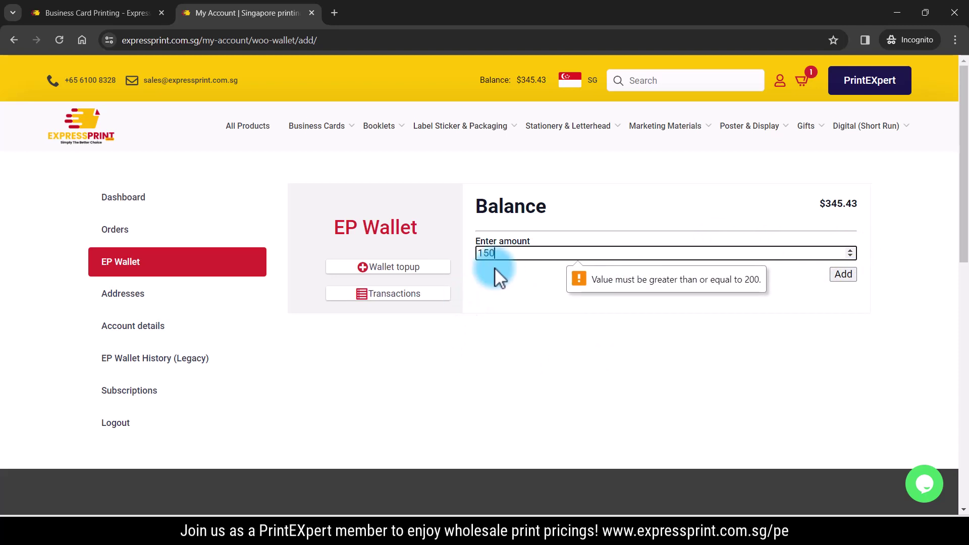
double_click(504, 253)
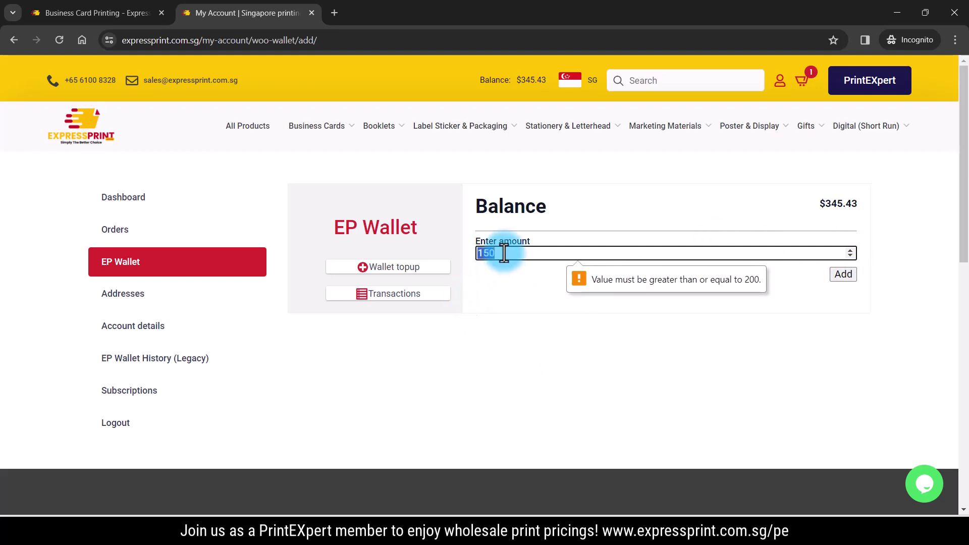
type("200")
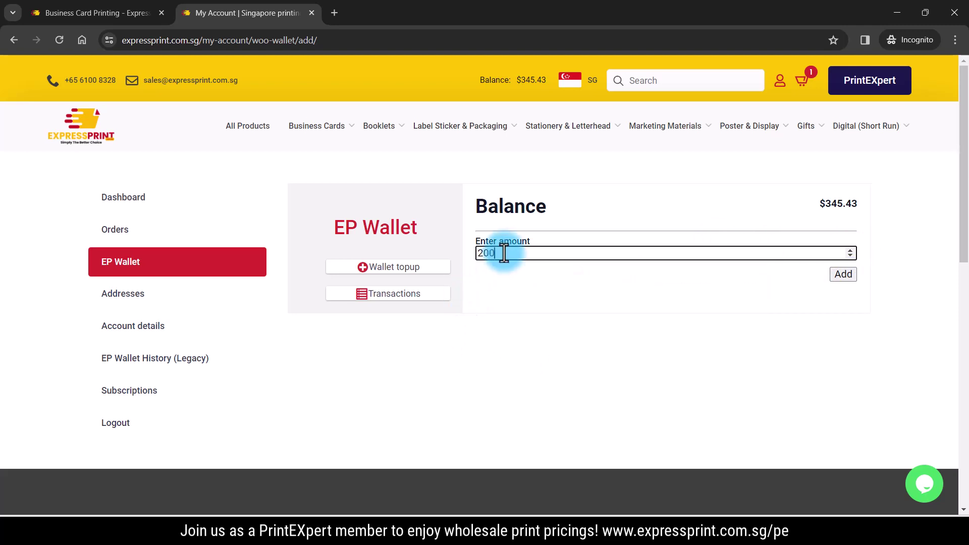
left_click(840, 276)
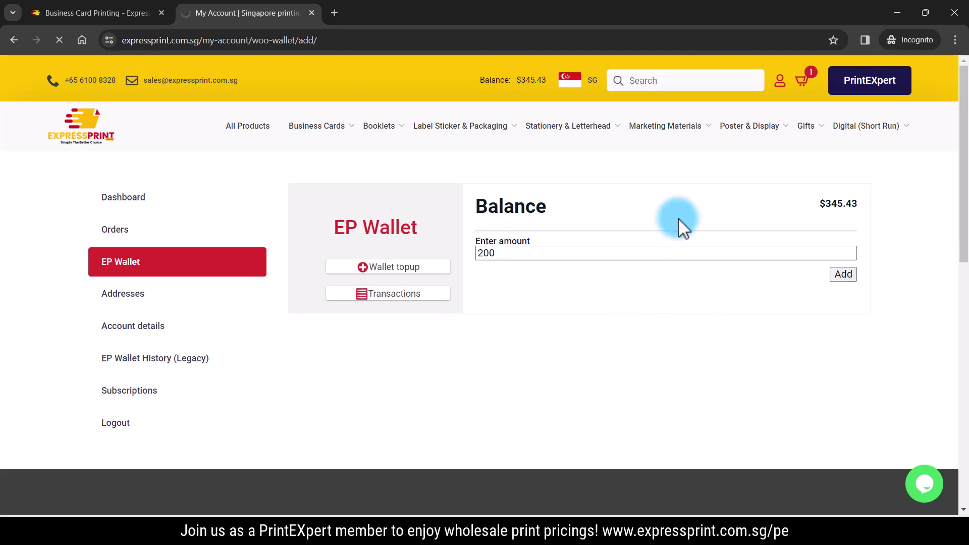
Review the checkout showing Wallet Topup × 1 at $200.00 with PayNow QR payment
scroll(603, 365, "down", 4)
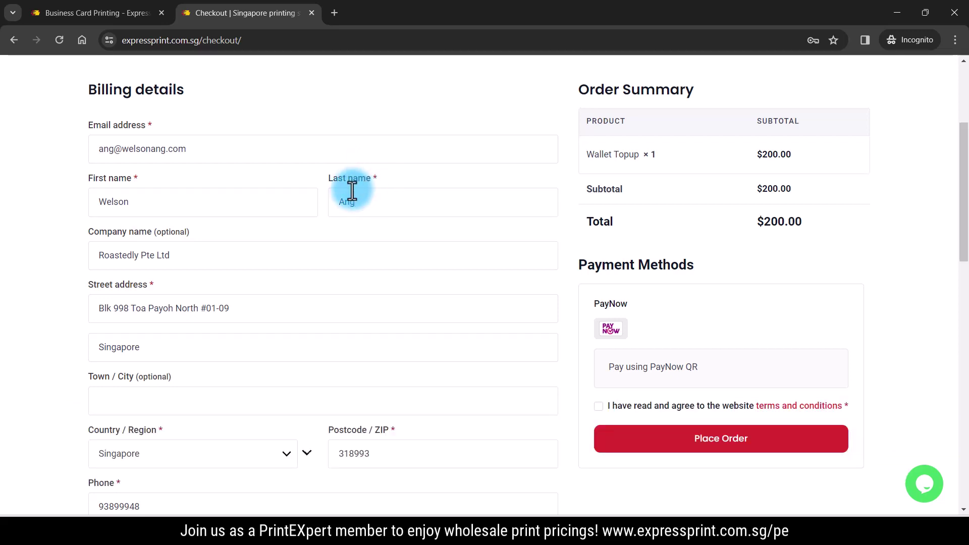
scroll(352, 189, "up", 4)
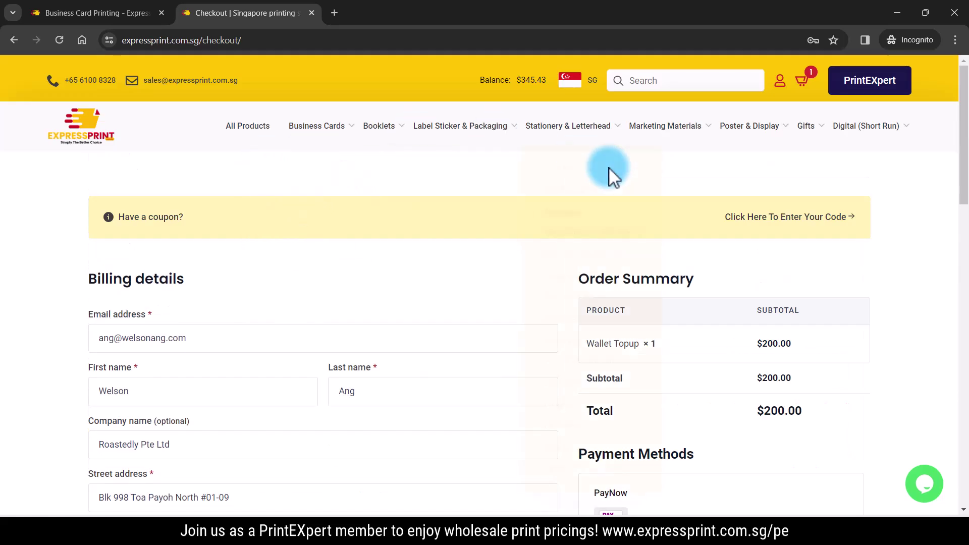